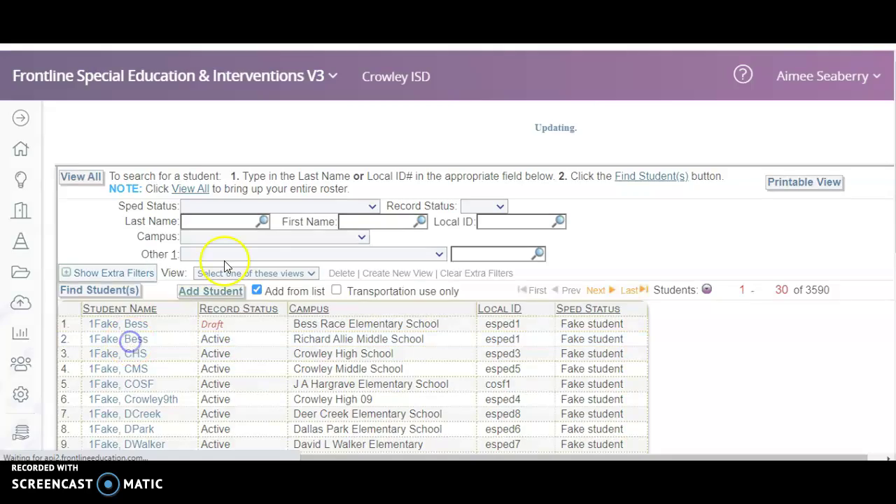
# Open the Invitation to ARD Meeting - 1 screen of the Richard Allie Middle School test student's record.
pyautogui.click(287, 348)
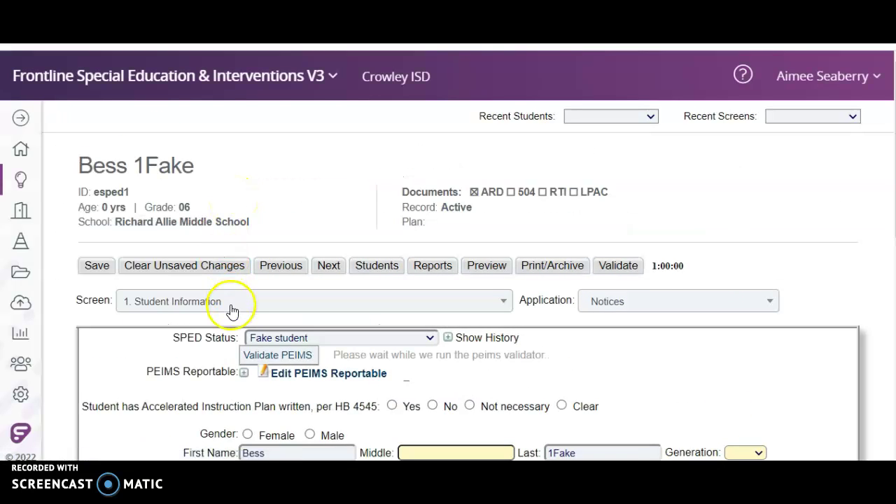
pyautogui.click(231, 307)
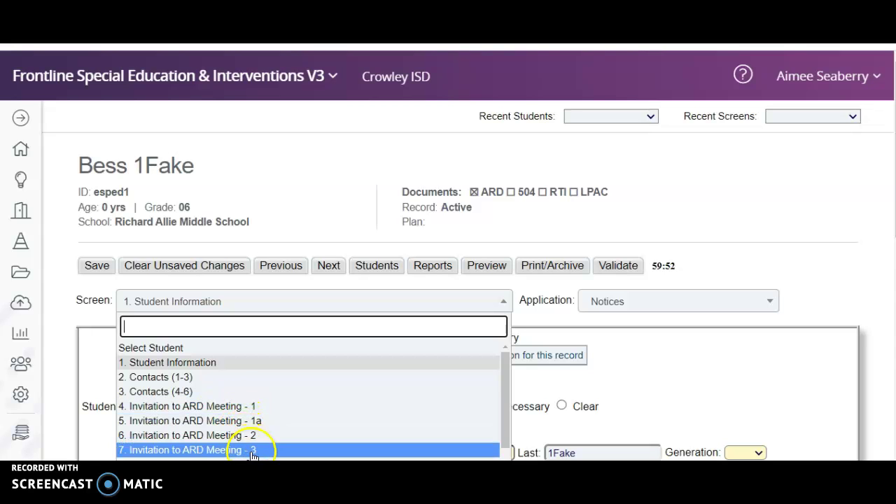
pyautogui.click(238, 407)
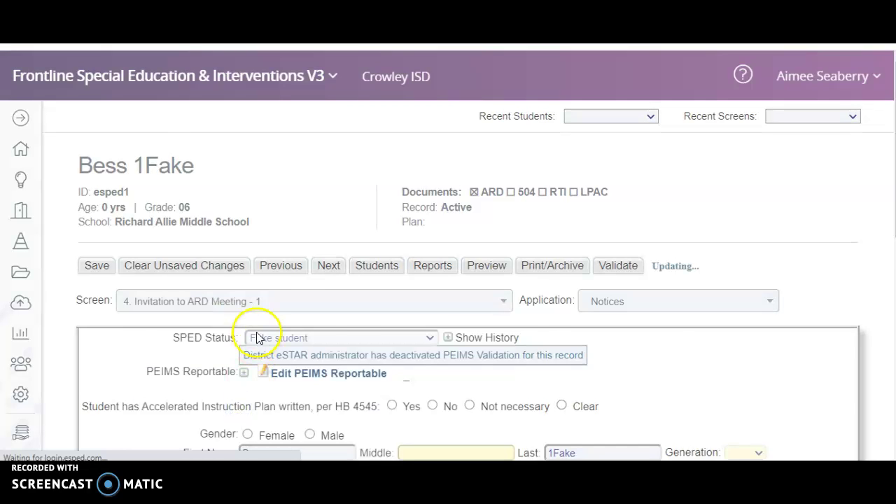
# Remove the student (age 13-17) from the additional invitations and set the first Date Sent/Mailed to 04/07/2022.
pyautogui.scroll(-2, 287, 273)
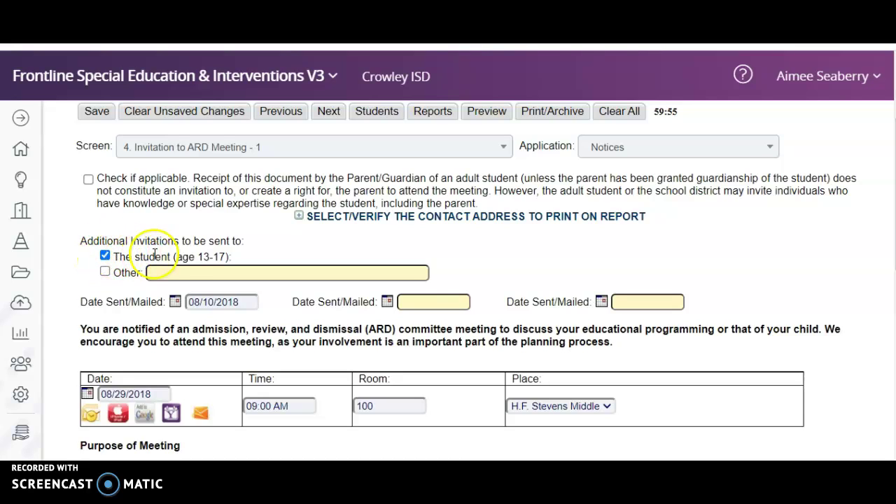
pyautogui.moveTo(174, 260); pyautogui.dragTo(239, 263)
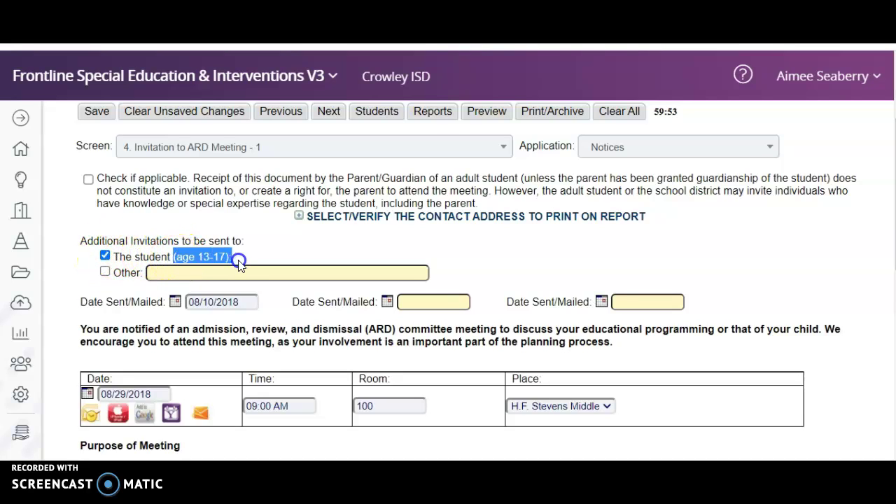
pyautogui.click(105, 256)
pyautogui.click(254, 254)
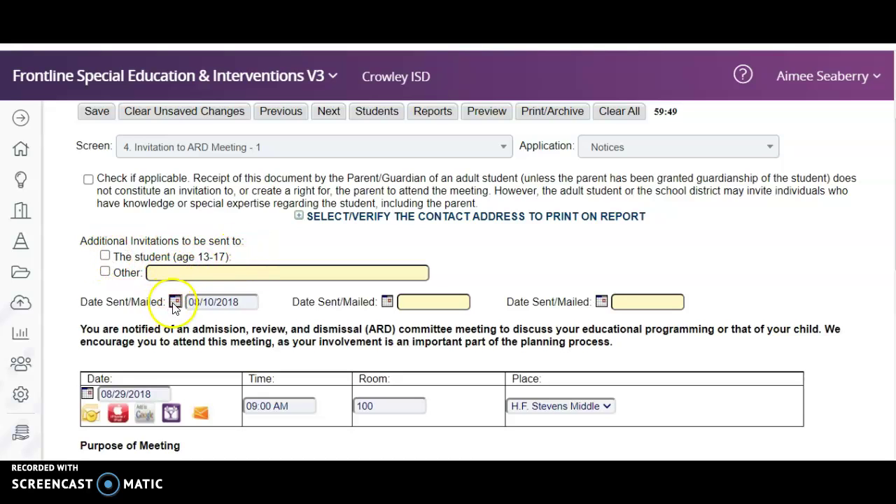
pyautogui.moveTo(247, 303); pyautogui.dragTo(179, 304)
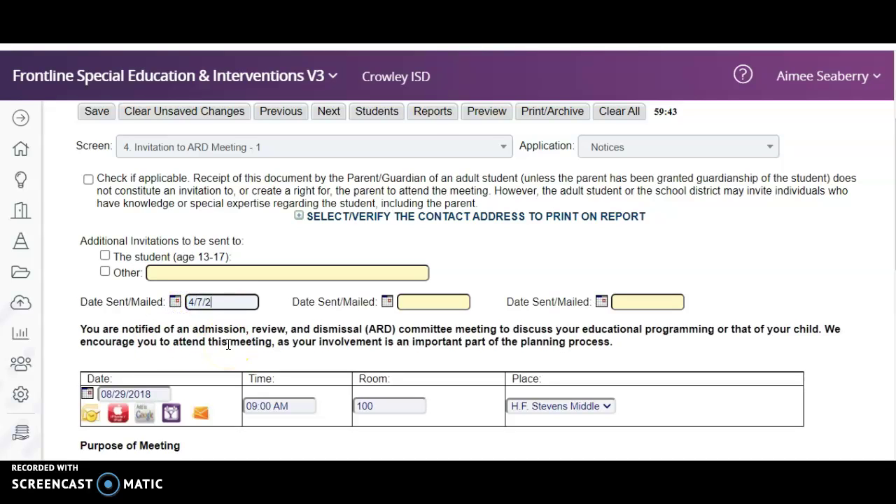
pyautogui.click(215, 367)
# Set the ARD meeting date to 04/22/2022 and the room to Zoom.
pyautogui.scroll(-2, 210, 364)
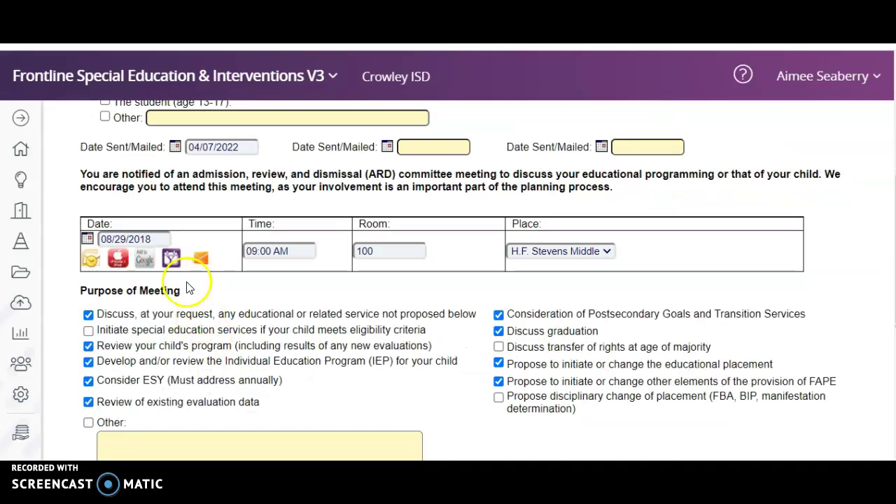
pyautogui.moveTo(166, 239); pyautogui.dragTo(104, 241)
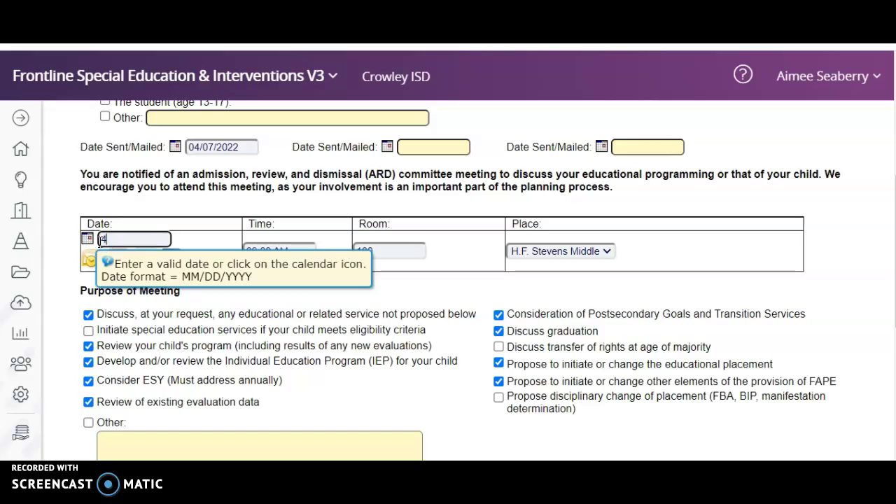
pyautogui.click(279, 249)
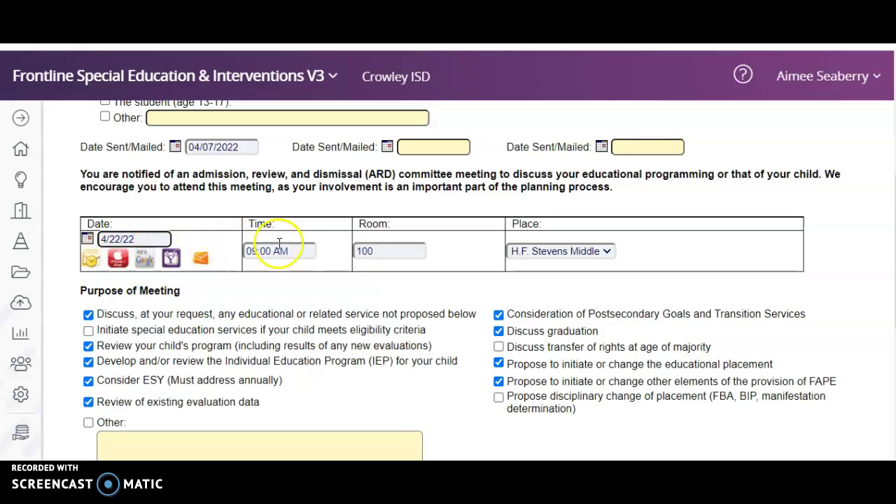
pyautogui.click(376, 251)
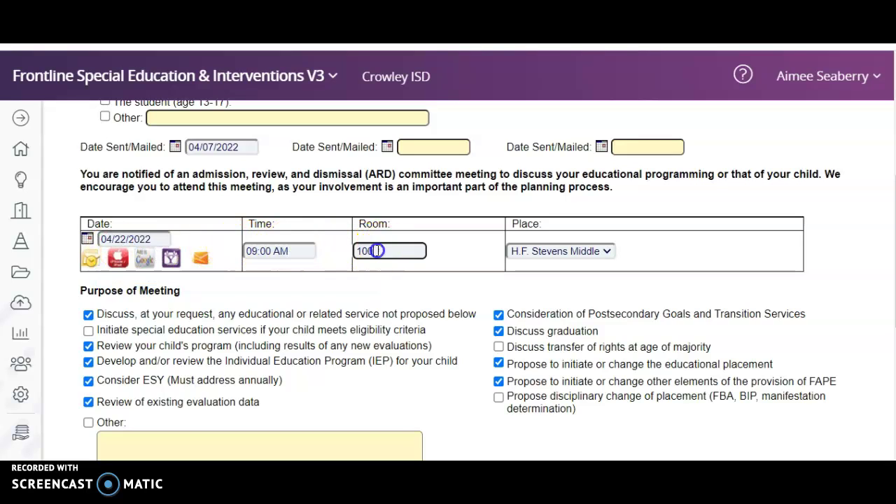
pyautogui.write('Zoom')
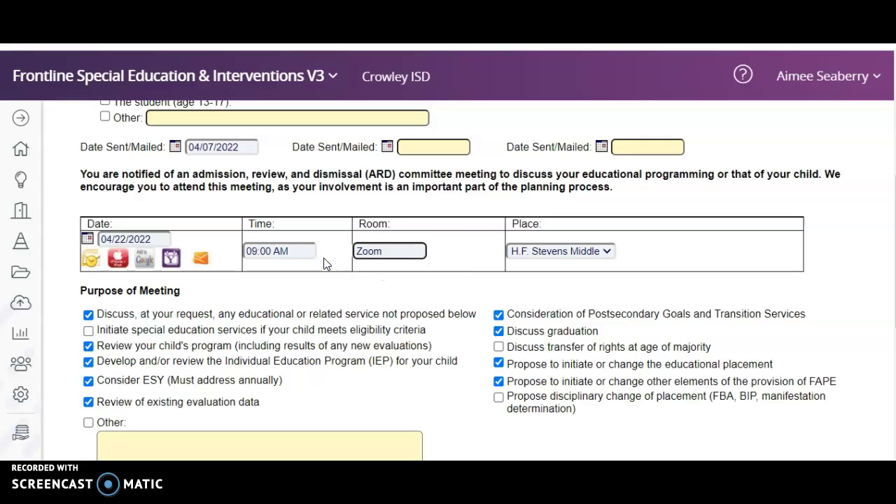
# Add Zoom as a new place option and use it as the meeting place.
pyautogui.click(566, 265)
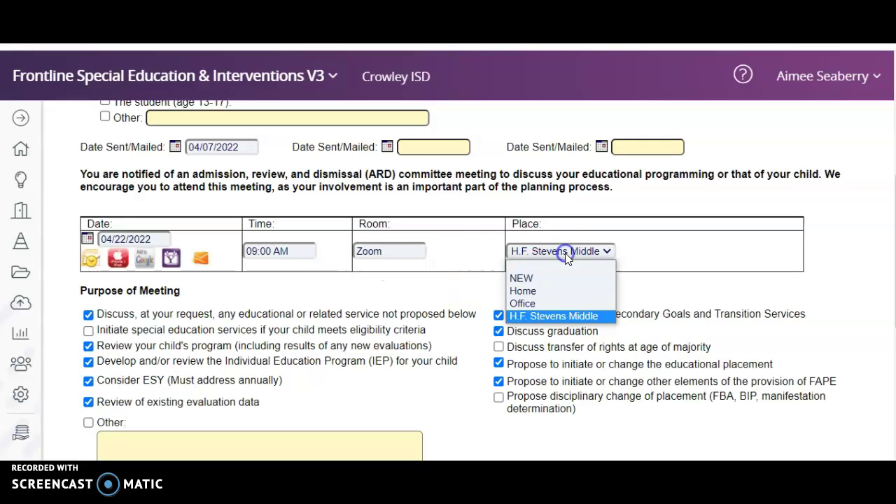
pyautogui.click(560, 279)
pyautogui.write('Zoom')
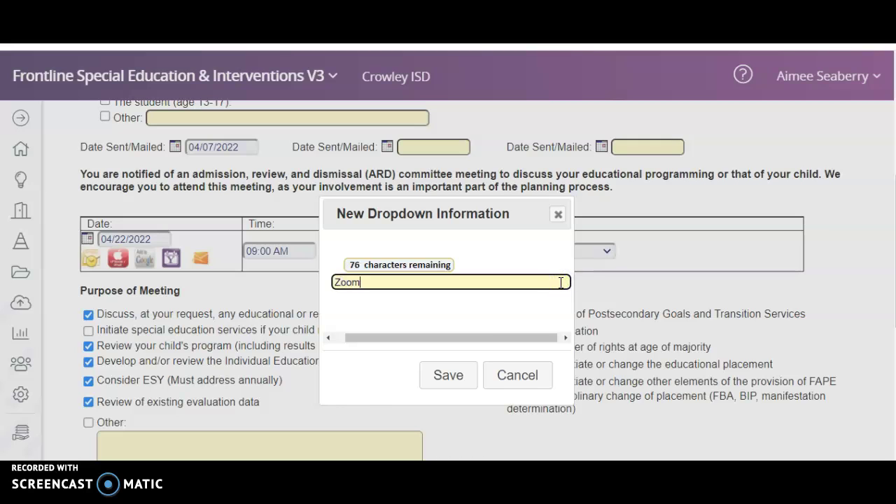
pyautogui.press('Return')
pyautogui.click(561, 250)
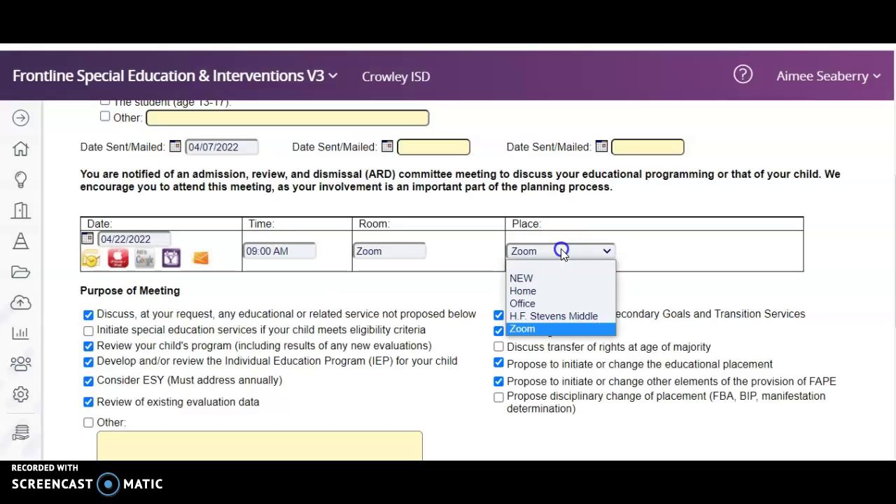
pyautogui.click(579, 226)
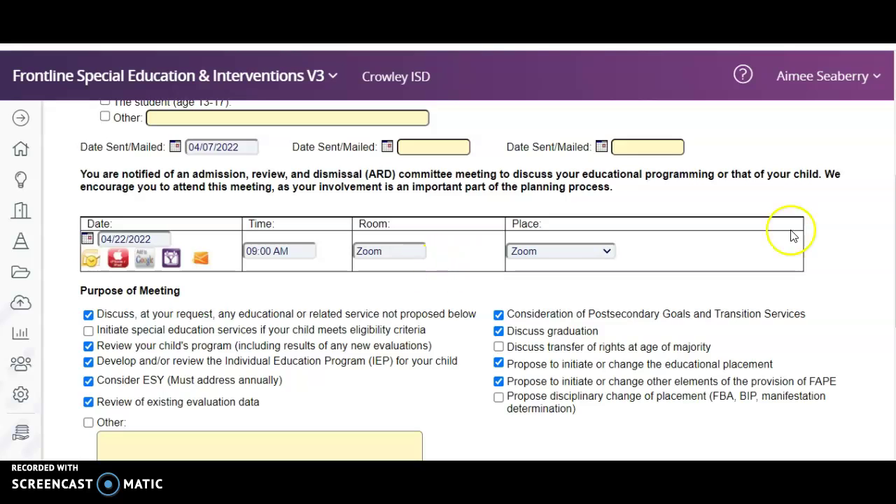
pyautogui.scroll(-1, 889, 260)
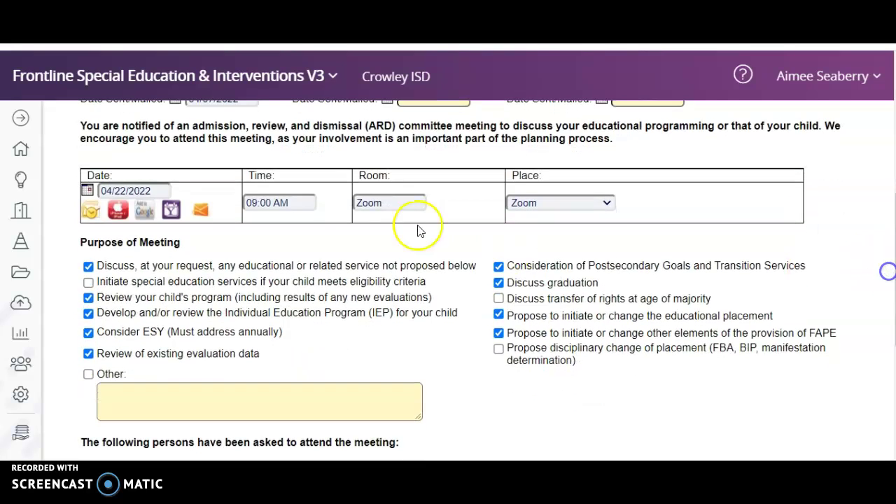
pyautogui.click(401, 204)
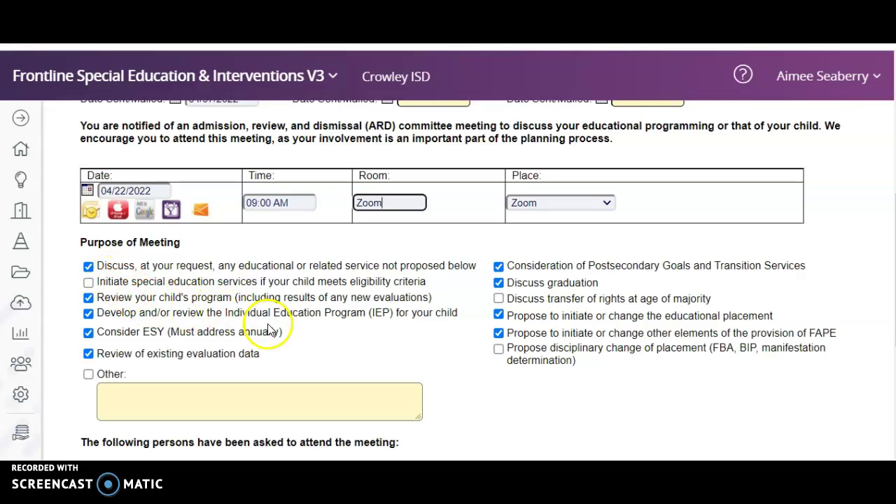
# Deselect Consideration of Postsecondary Goals and Transition Services and Discuss graduation in the purposes of the meeting.
pyautogui.moveTo(283, 332); pyautogui.dragTo(110, 337)
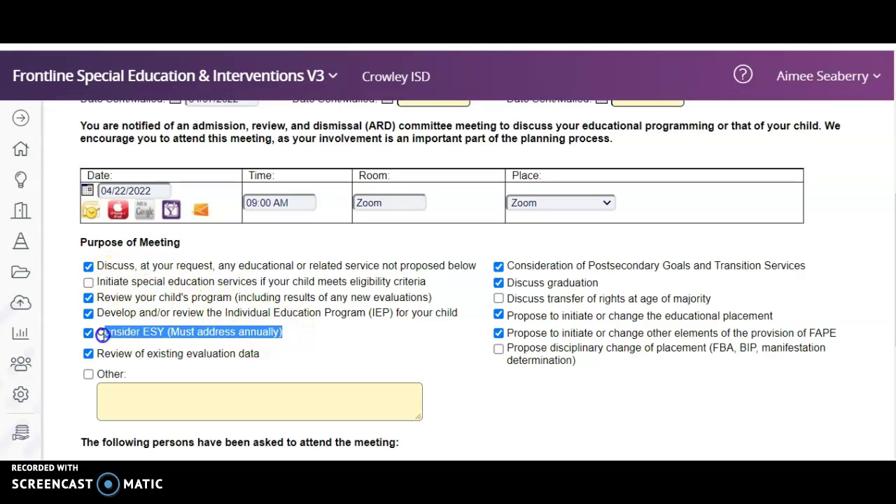
pyautogui.click(201, 335)
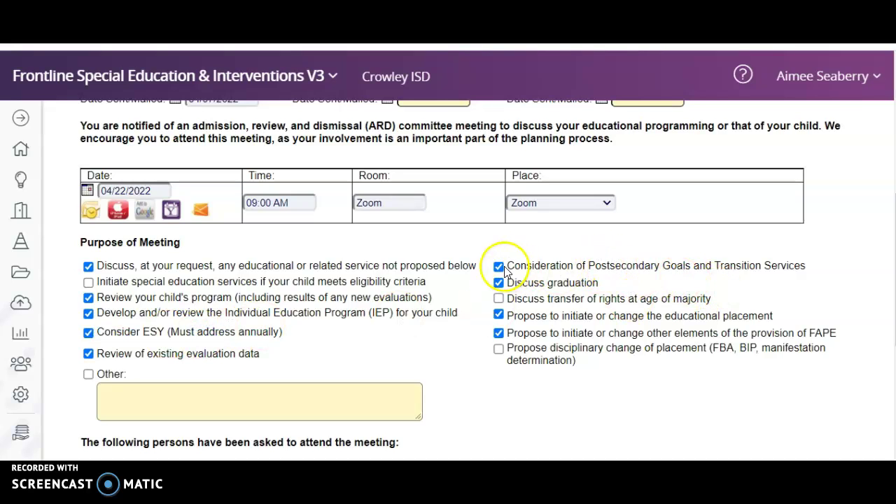
pyautogui.moveTo(595, 266); pyautogui.dragTo(736, 267)
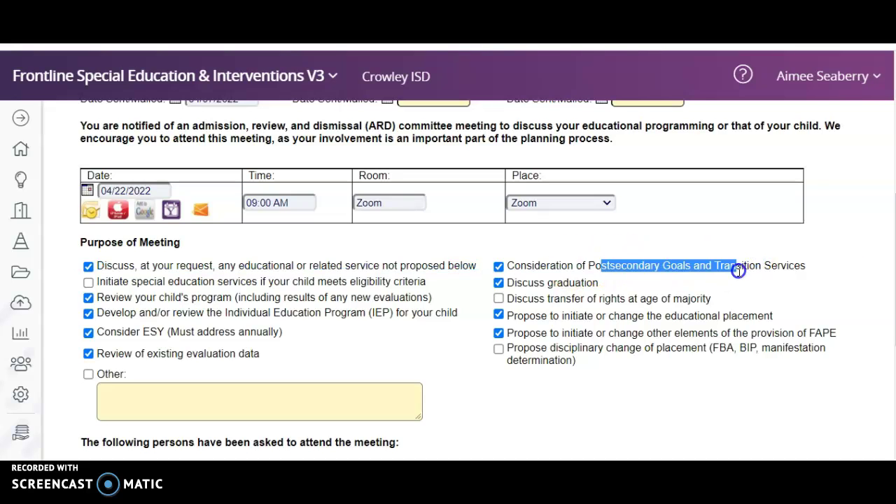
pyautogui.click(701, 280)
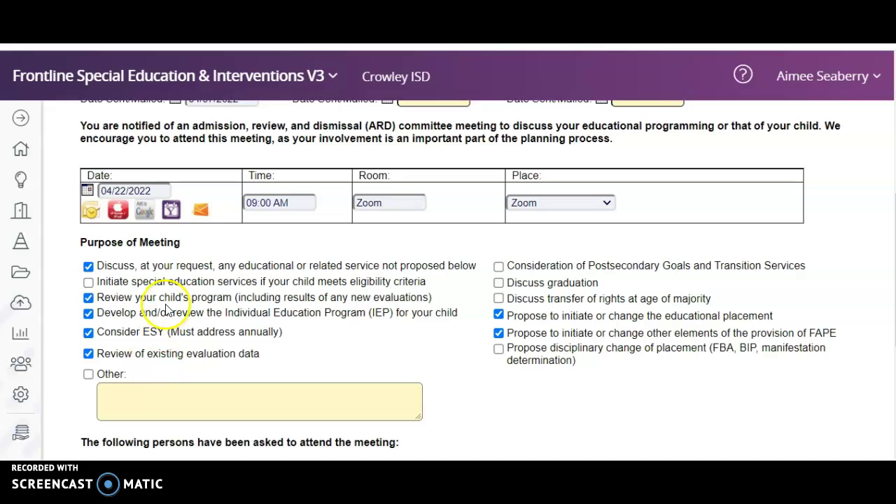
# Review the meeting purposes covering existing evaluation data, the child's program, and services discussed at the parent's request.
pyautogui.moveTo(96, 353); pyautogui.dragTo(284, 360)
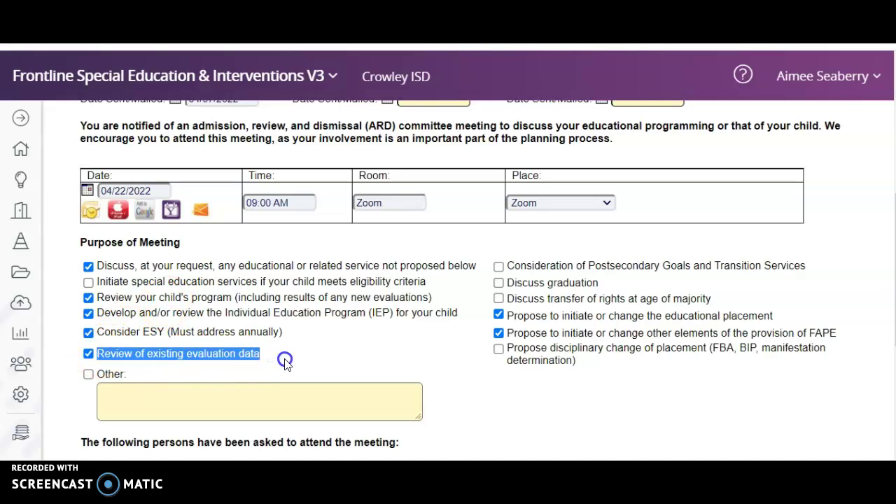
pyautogui.click(142, 354)
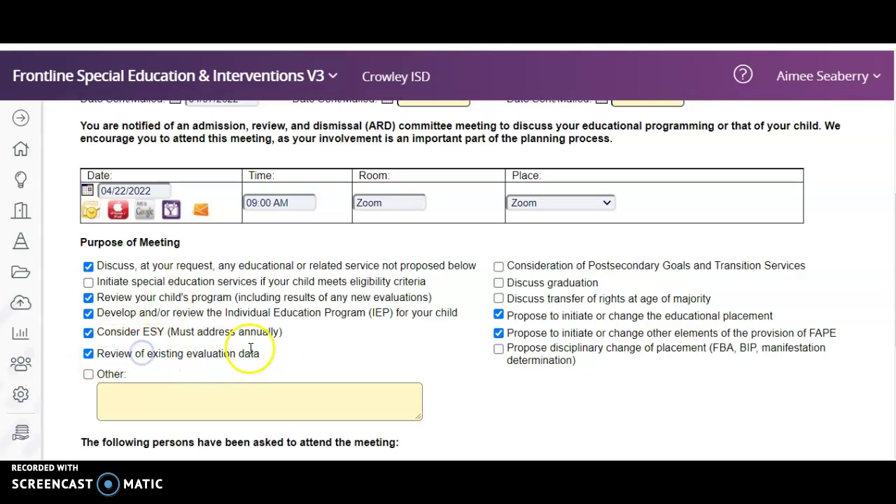
pyautogui.moveTo(124, 297); pyautogui.dragTo(219, 297)
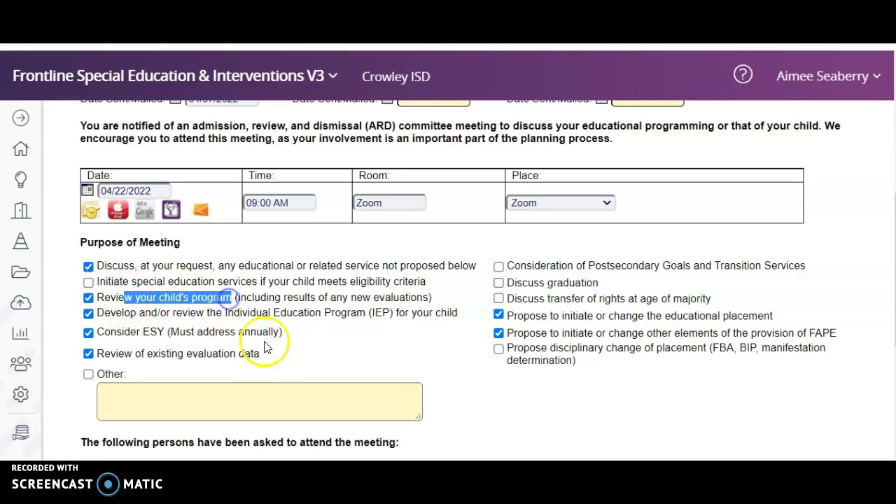
pyautogui.click(287, 342)
pyautogui.moveTo(90, 263); pyautogui.dragTo(303, 266)
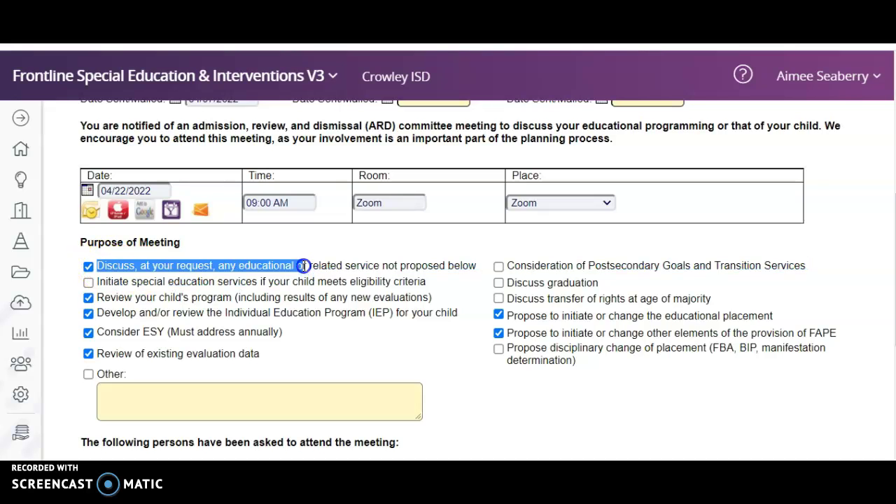
pyautogui.click(348, 297)
# Remove Student, Career and Technical Education Representative and Speech Therapist/Pathologist from the persons asked to attend the meeting.
pyautogui.scroll(-2, 304, 386)
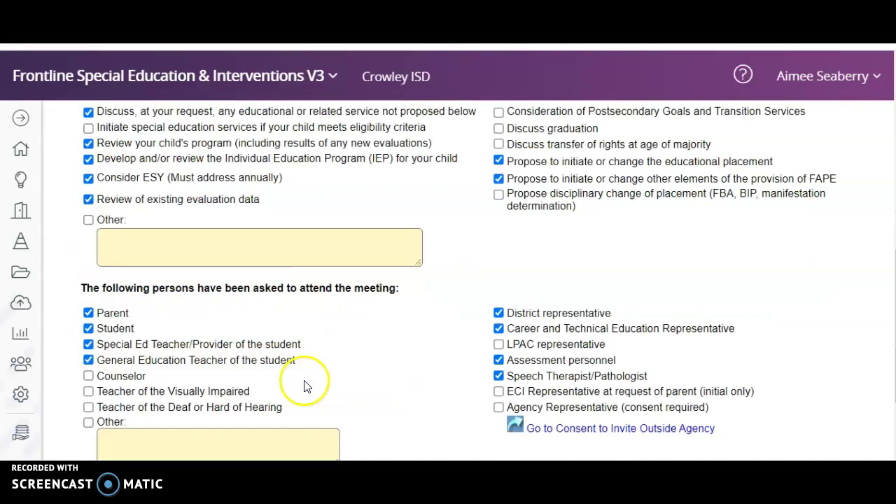
pyautogui.scroll(-2, 153, 313)
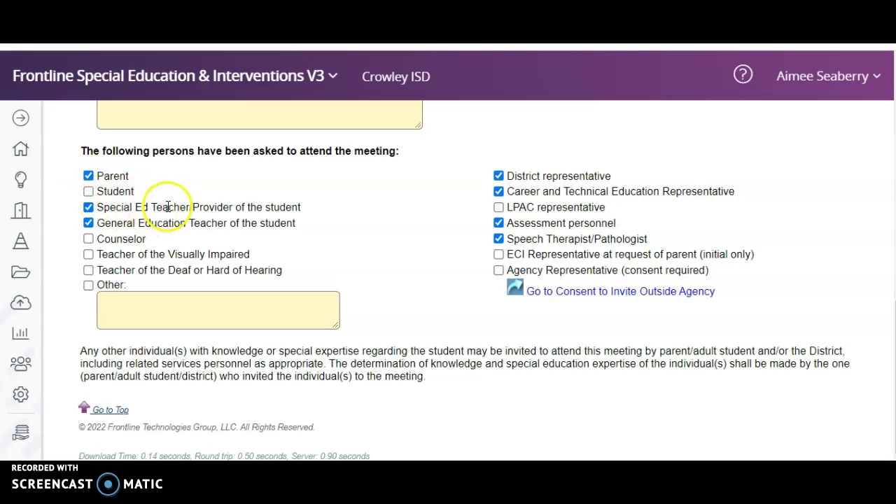
pyautogui.click(503, 189)
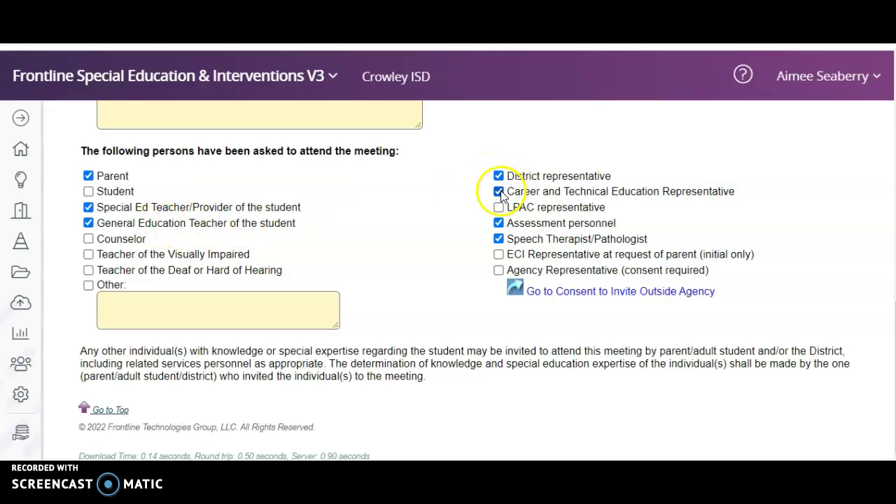
pyautogui.click(499, 192)
pyautogui.click(498, 239)
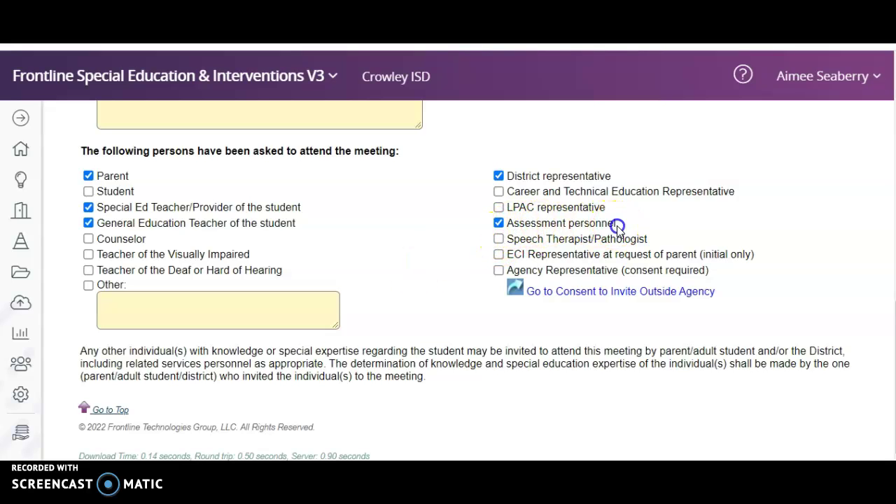
pyautogui.click(437, 230)
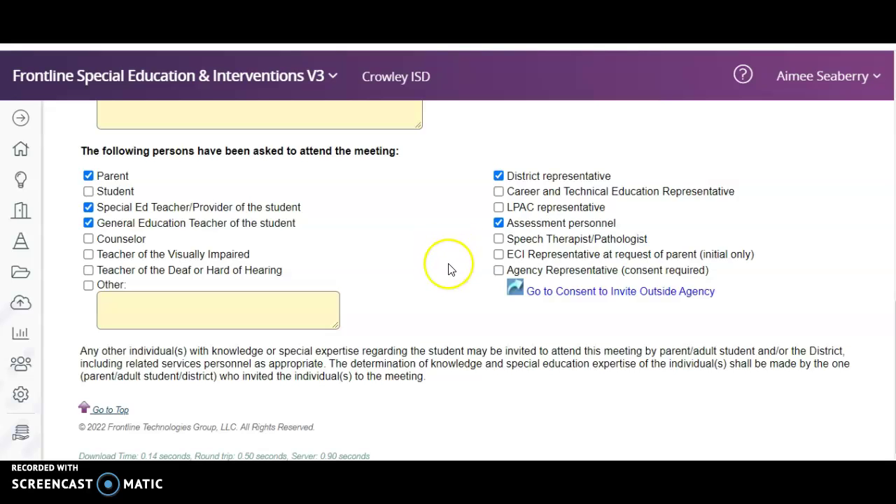
# Advance to the Invitation to ARD Meeting - 1a screen and view its member excusal section.
pyautogui.scroll(15, 450, 271)
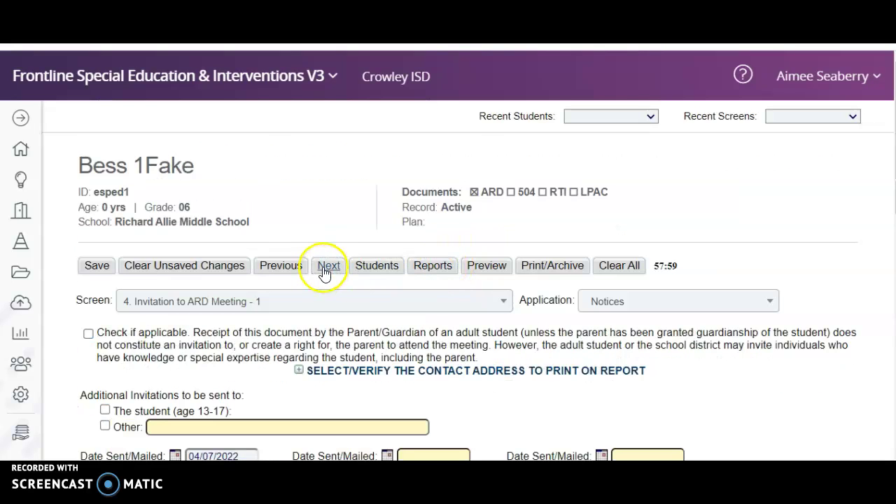
pyautogui.scroll(-3, 337, 280)
pyautogui.scroll(-5, 352, 303)
pyautogui.scroll(10, 343, 290)
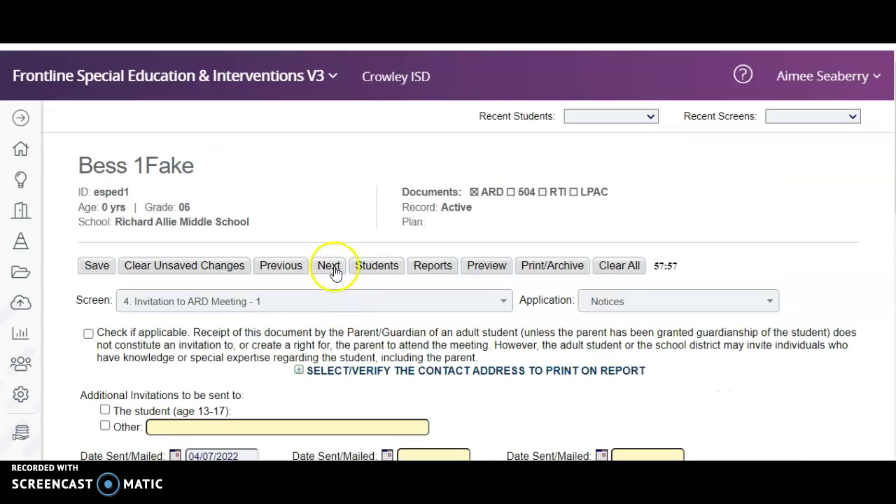
pyautogui.click(329, 266)
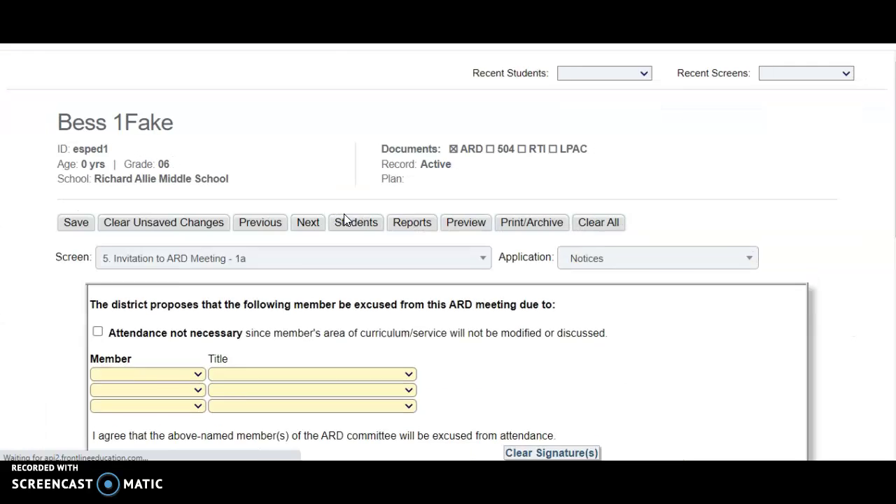
pyautogui.scroll(-2, 339, 263)
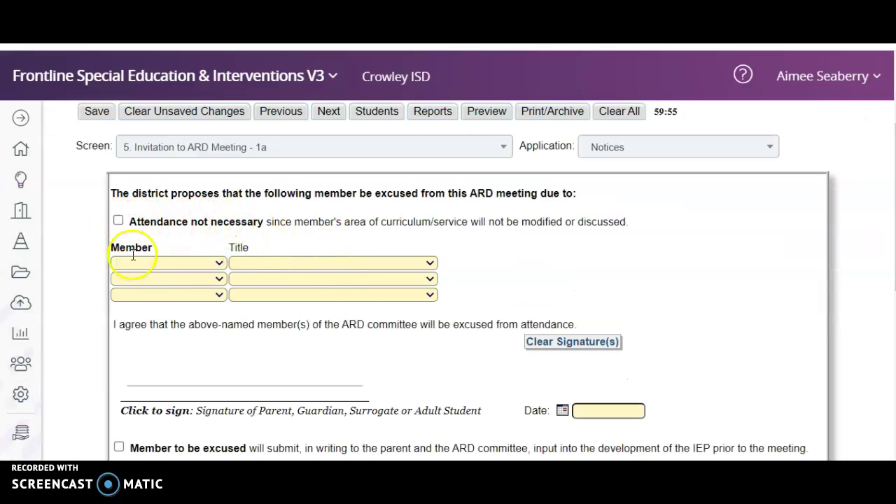
# Examine the two member excusal options, attendance not necessary and written input before the meeting, with their signature and consent statements.
pyautogui.scroll(-2, 205, 306)
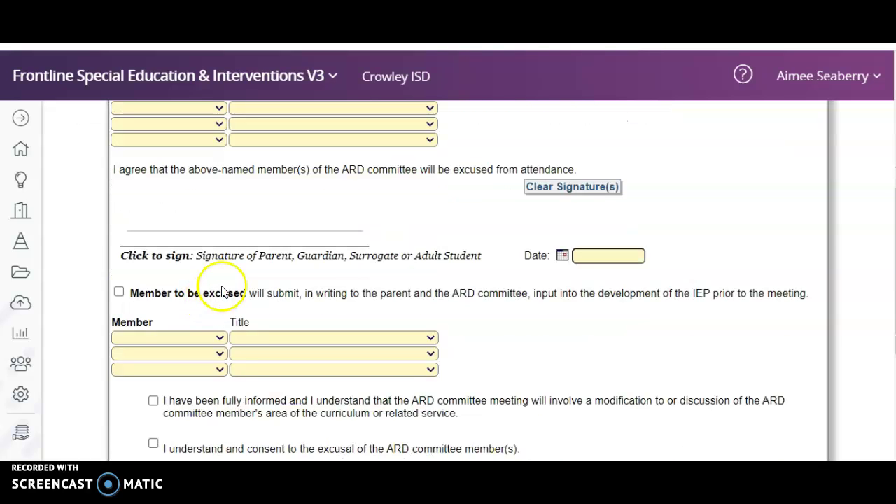
pyautogui.scroll(4, 231, 284)
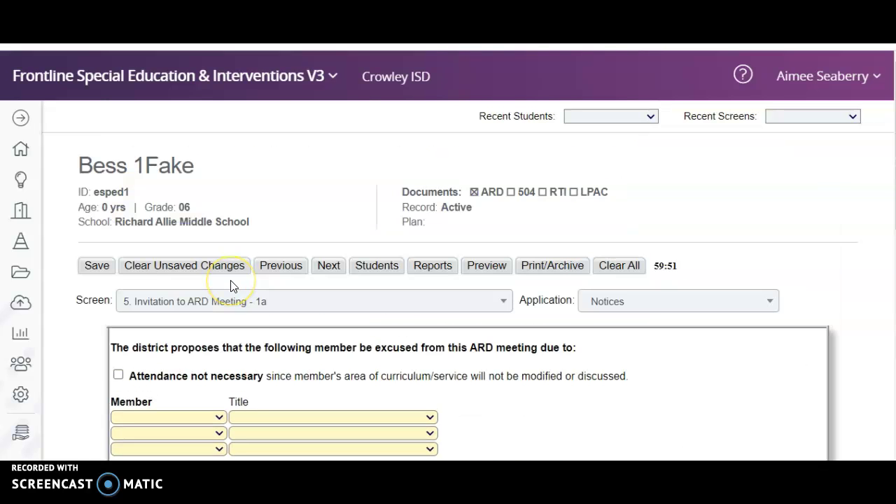
pyautogui.scroll(-4, 232, 285)
pyautogui.scroll(2, 195, 221)
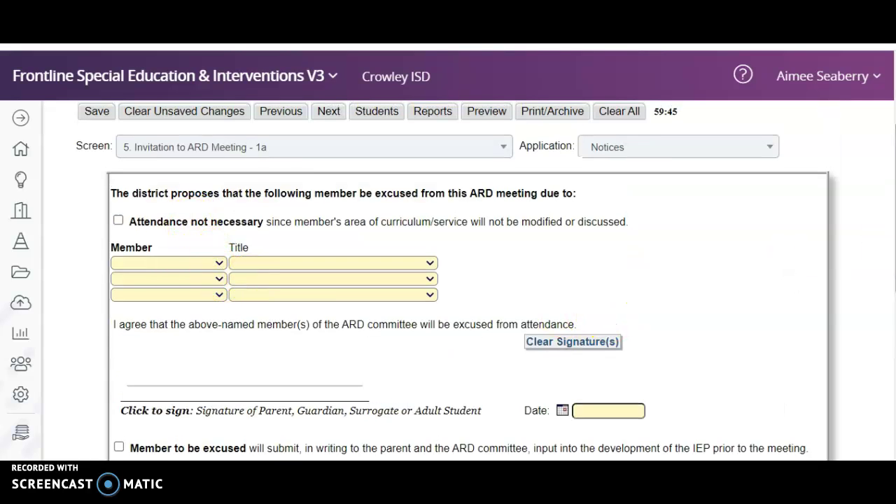
pyautogui.scroll(-1, 881, 250)
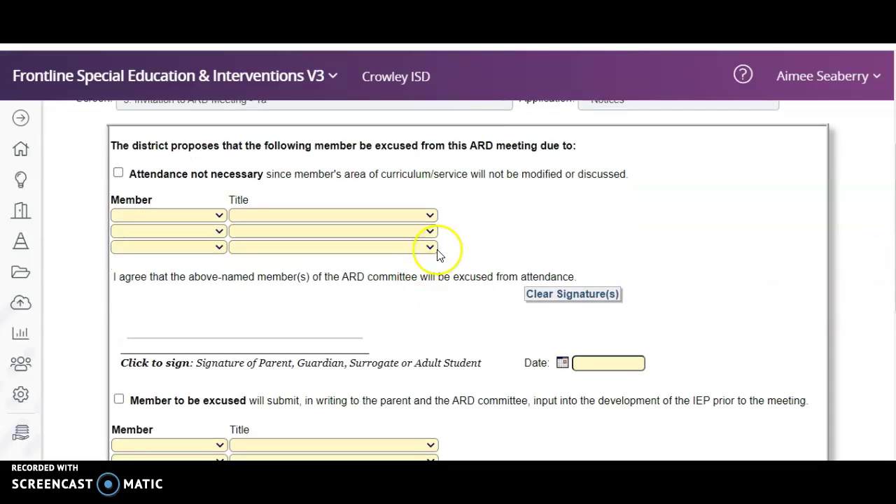
pyautogui.scroll(-4, 883, 196)
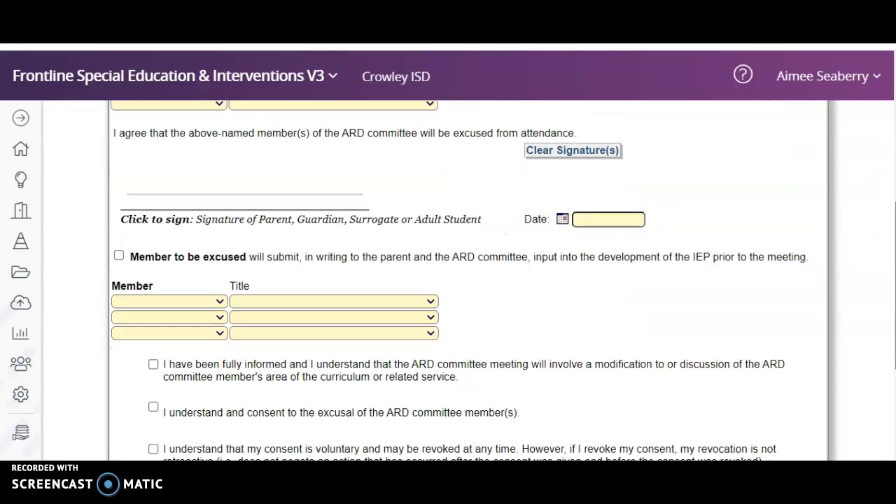
pyautogui.scroll(1, 890, 287)
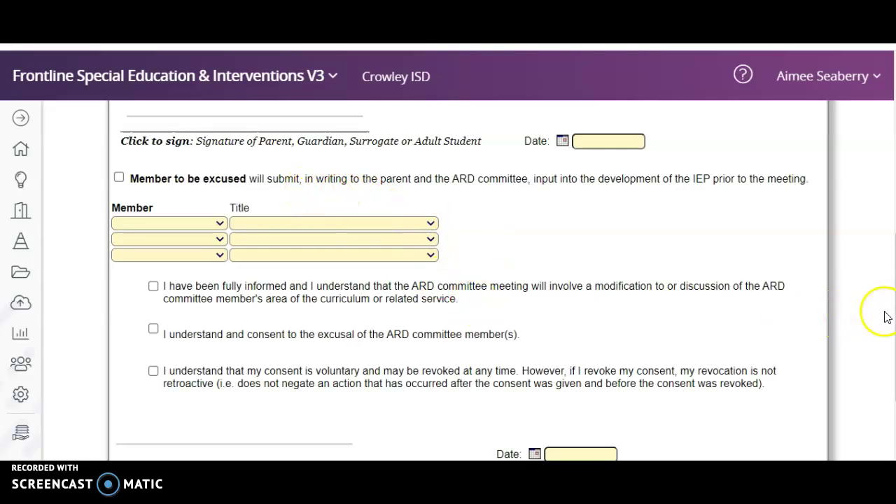
pyautogui.scroll(10, 889, 306)
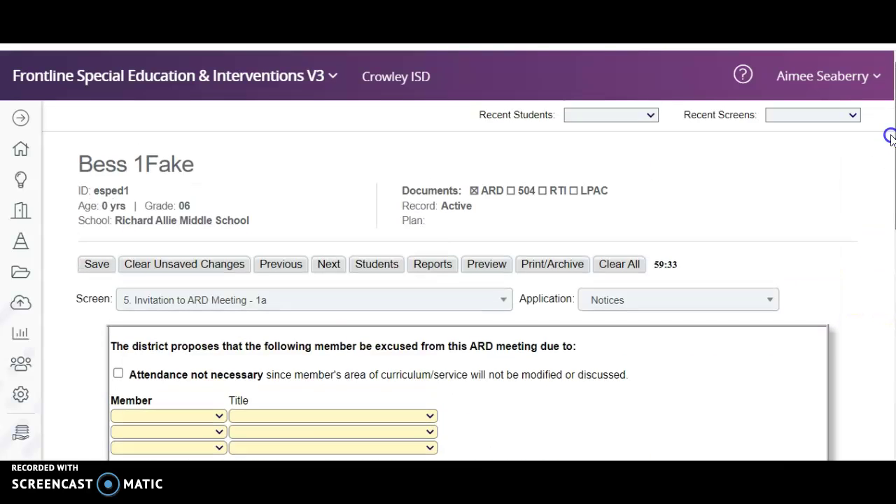
# Advance to the Invitation to ARD Meeting - 2 screen and check the procedural safeguards recipient and the contact's name, phone and email fields.
pyautogui.click(330, 268)
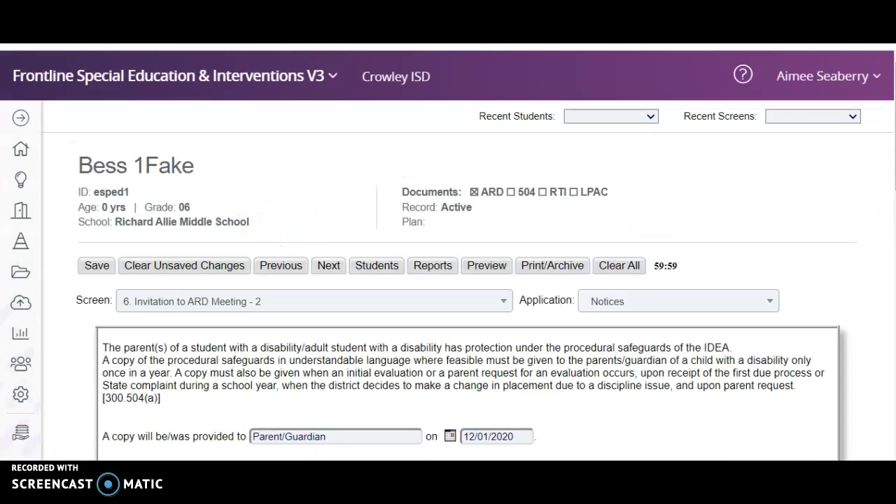
pyautogui.scroll(-4, 289, 180)
pyautogui.click(334, 175)
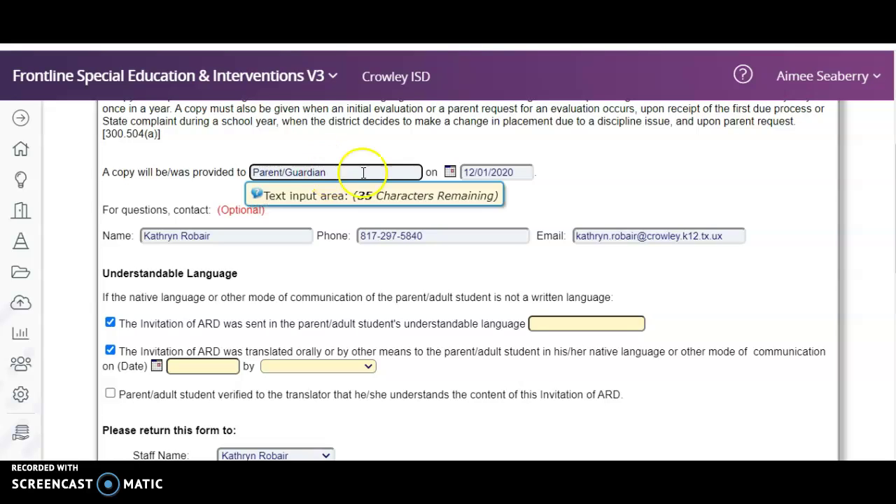
pyautogui.click(231, 236)
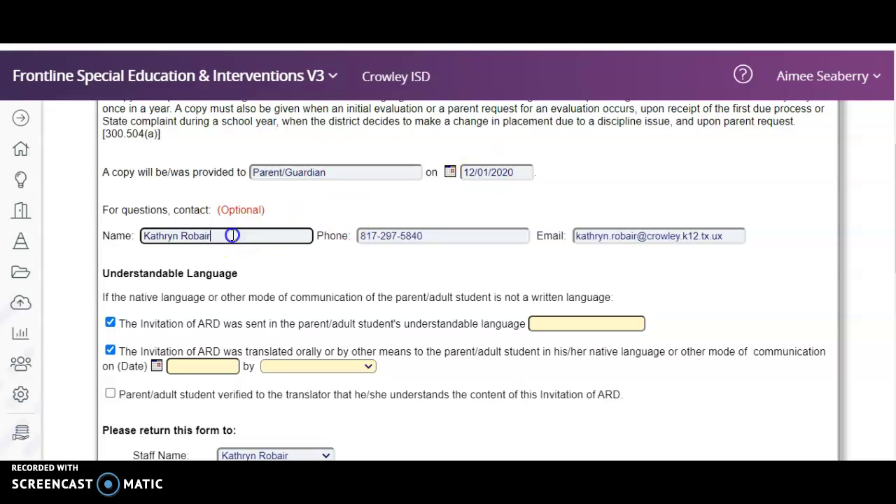
pyautogui.click(389, 241)
pyautogui.click(624, 236)
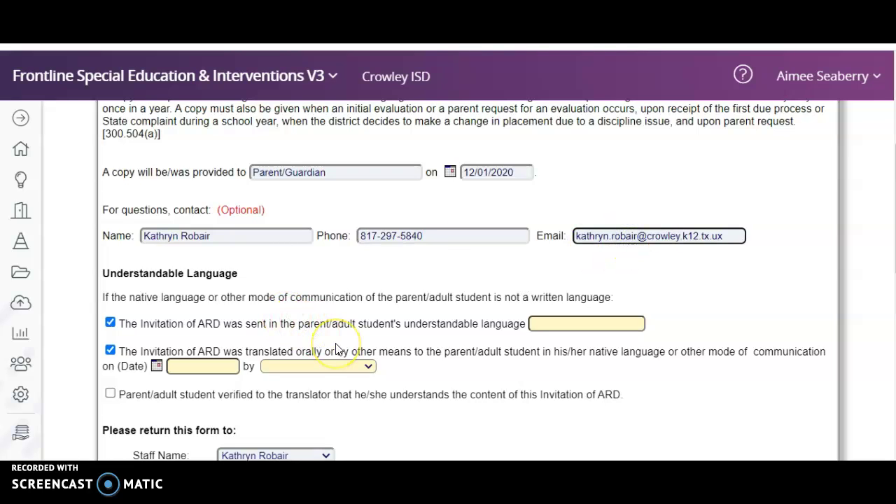
# Select the diagnostician's name as the staff member the form is returned to, with the position Educational Diagnostician.
pyautogui.scroll(-3, 336, 350)
pyautogui.click(278, 302)
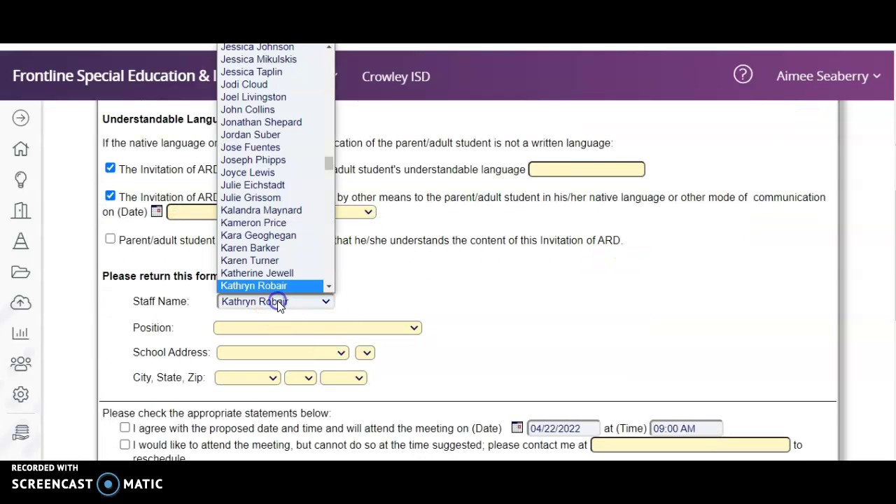
pyautogui.scroll(20, 266, 183)
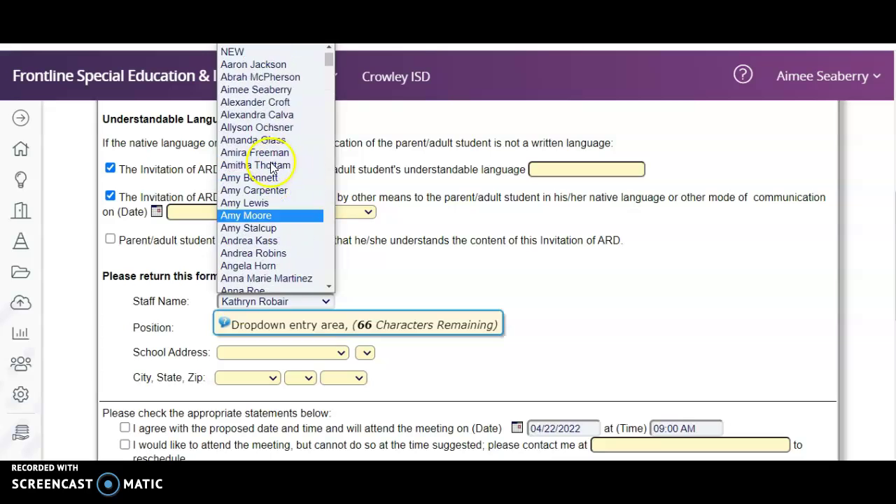
pyautogui.click(256, 98)
pyautogui.click(259, 328)
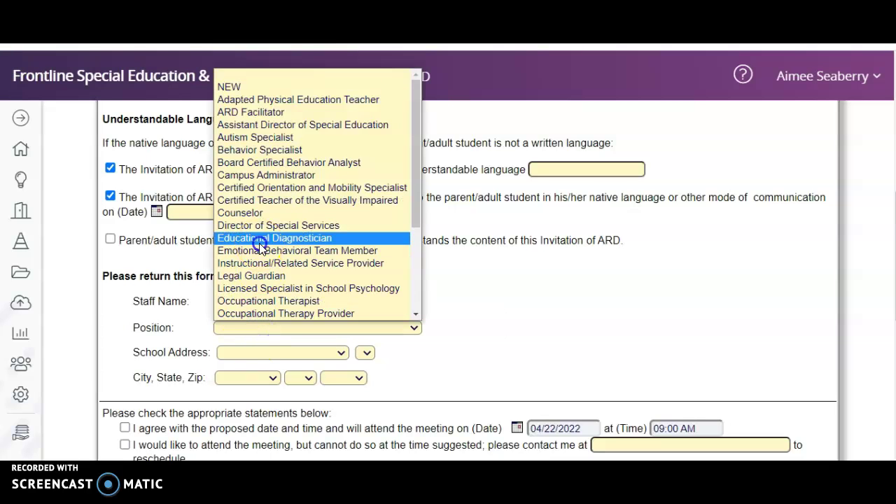
pyautogui.click(259, 239)
# Fill in the return address with the school's street address, city, state and zip code.
pyautogui.click(244, 353)
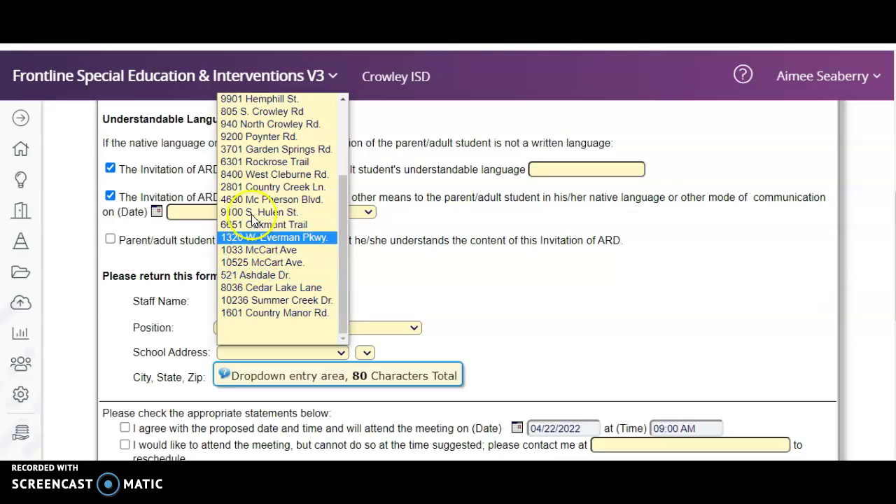
pyautogui.click(246, 103)
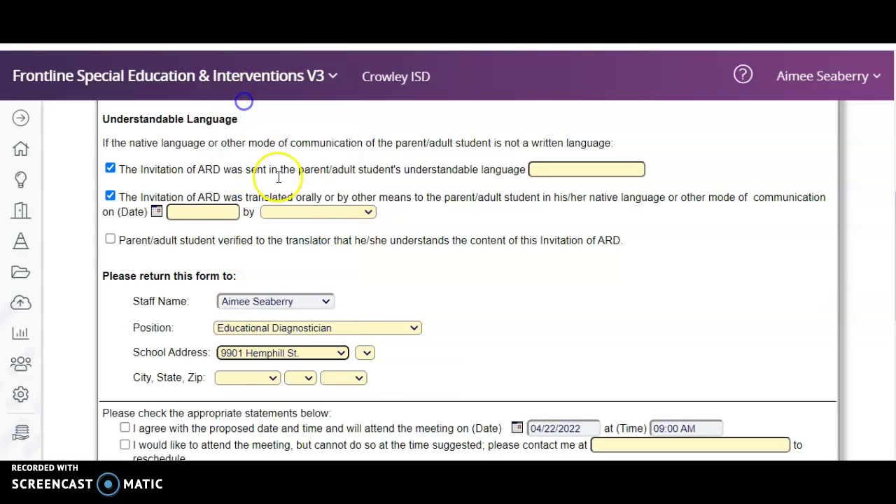
pyautogui.click(251, 376)
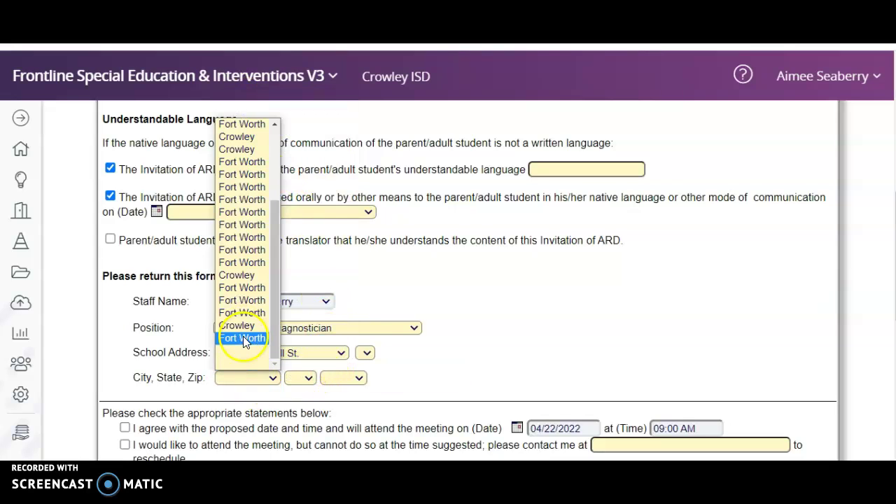
pyautogui.click(243, 338)
pyautogui.click(301, 378)
pyautogui.click(297, 366)
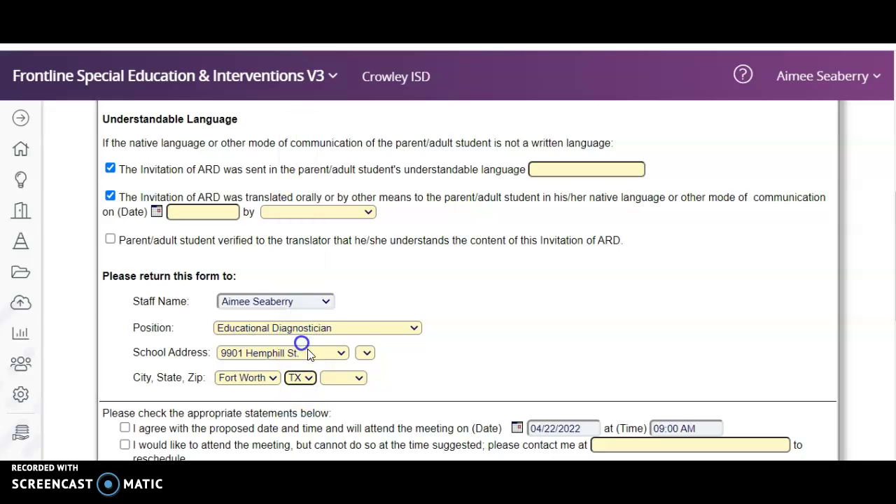
pyautogui.click(351, 379)
pyautogui.click(357, 226)
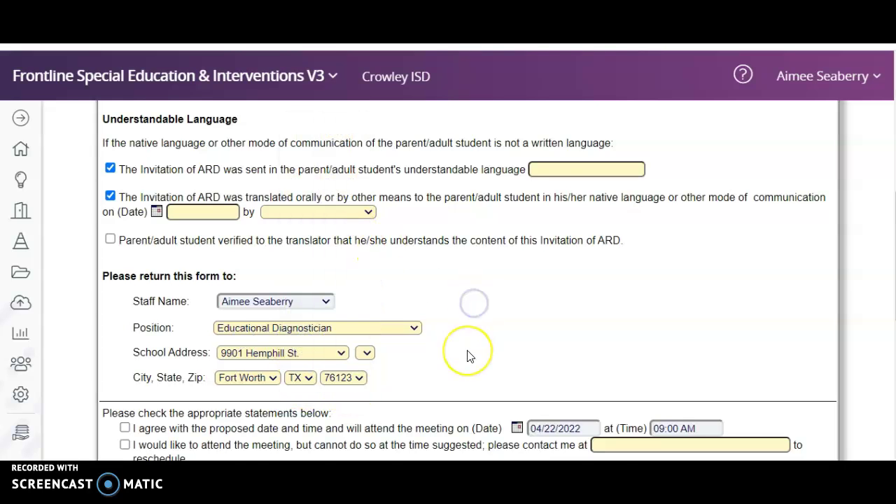
# Review the parent response statements, highlighting the one that waives the required five school day waiting period.
pyautogui.scroll(-3, 469, 355)
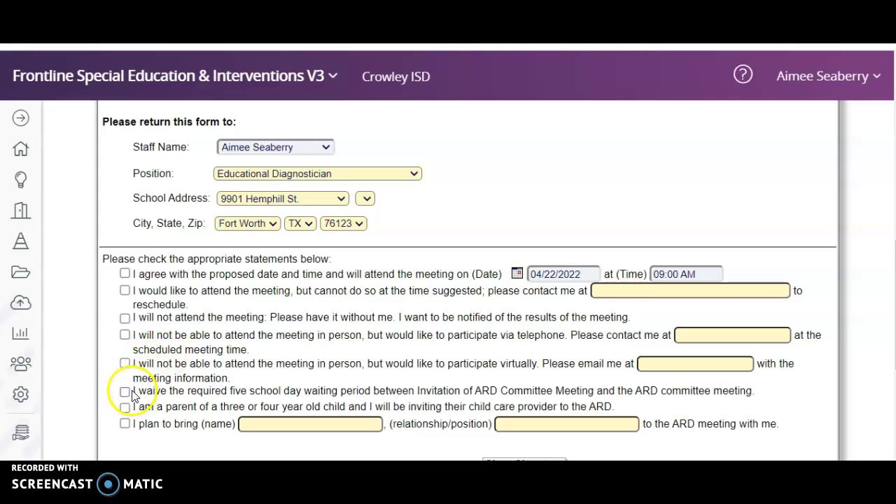
pyautogui.moveTo(209, 390); pyautogui.dragTo(713, 395)
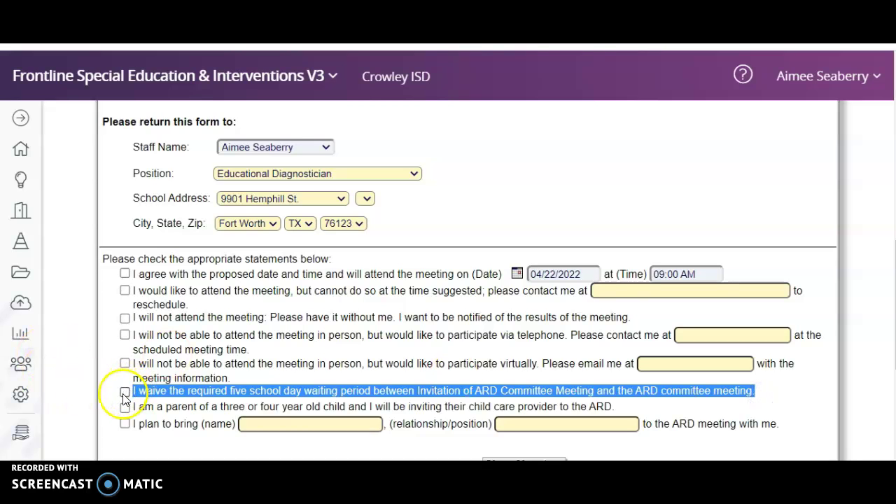
pyautogui.click(194, 362)
# Advance to the Invitation to ARD Meeting - 3 screen and view its three date/time choices for the meeting.
pyautogui.scroll(10, 194, 362)
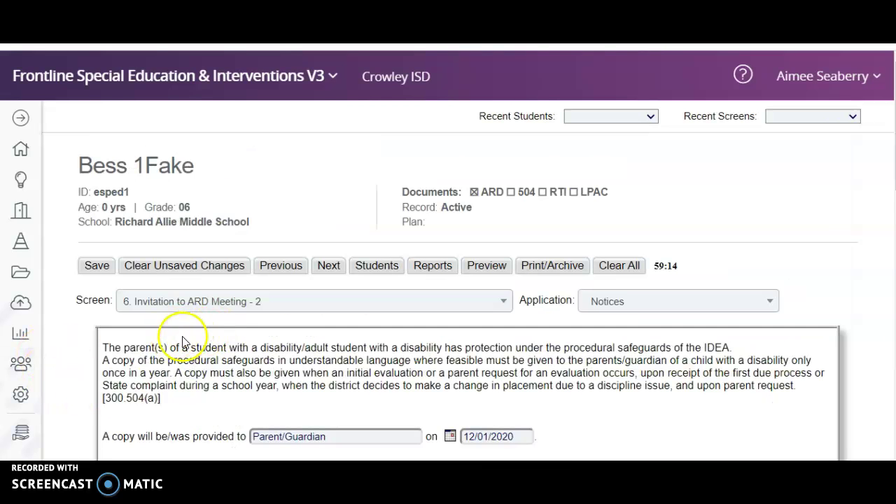
pyautogui.click(330, 267)
pyautogui.click(751, 196)
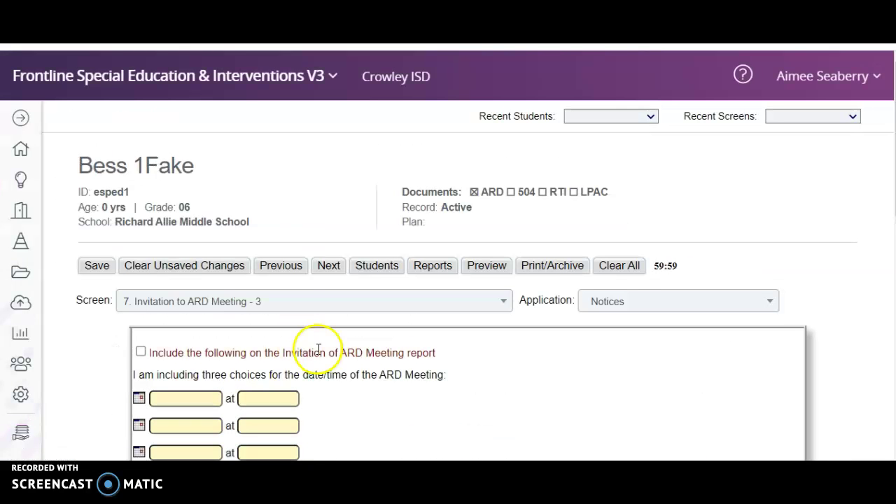
pyautogui.scroll(-2, 318, 350)
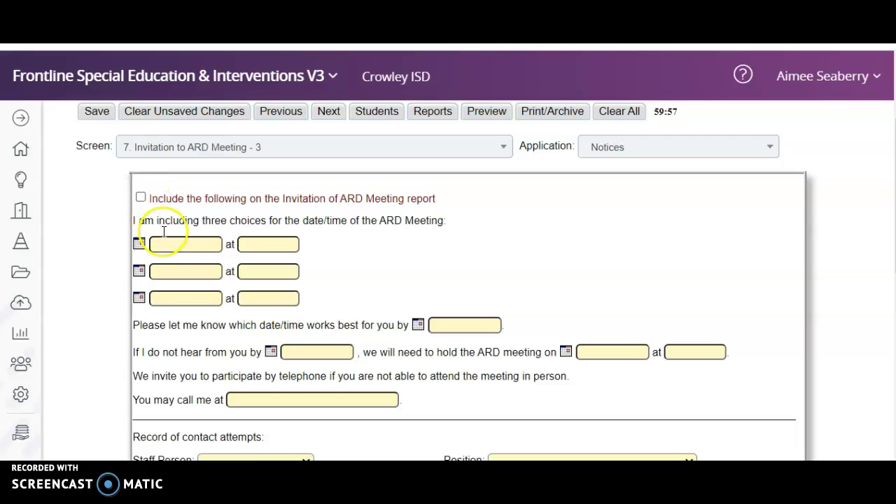
pyautogui.scroll(-1, 378, 283)
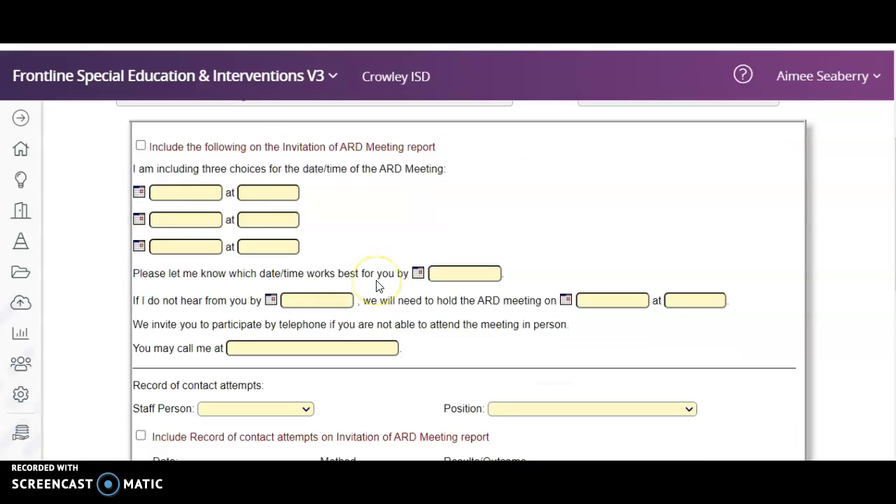
pyautogui.scroll(-2, 376, 286)
# Set the staff person for the record of contact attempts to the diagnostician, with the position Educational Diagnostician.
pyautogui.click(259, 306)
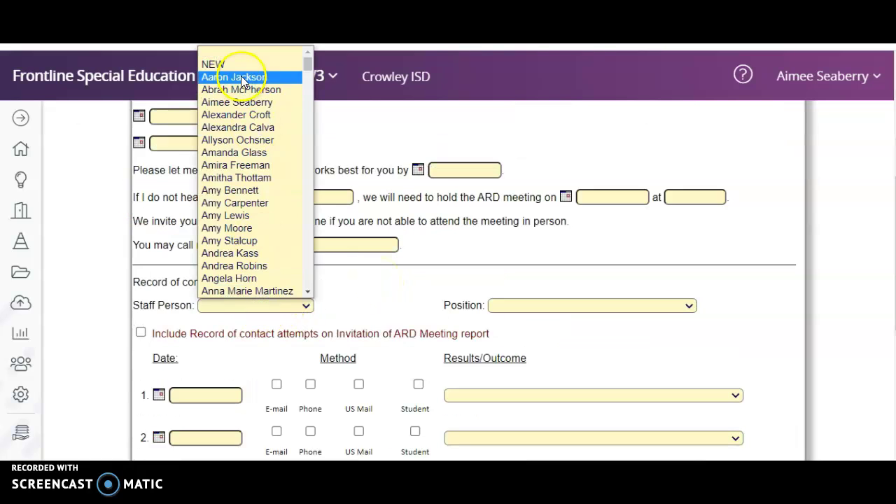
pyautogui.click(236, 102)
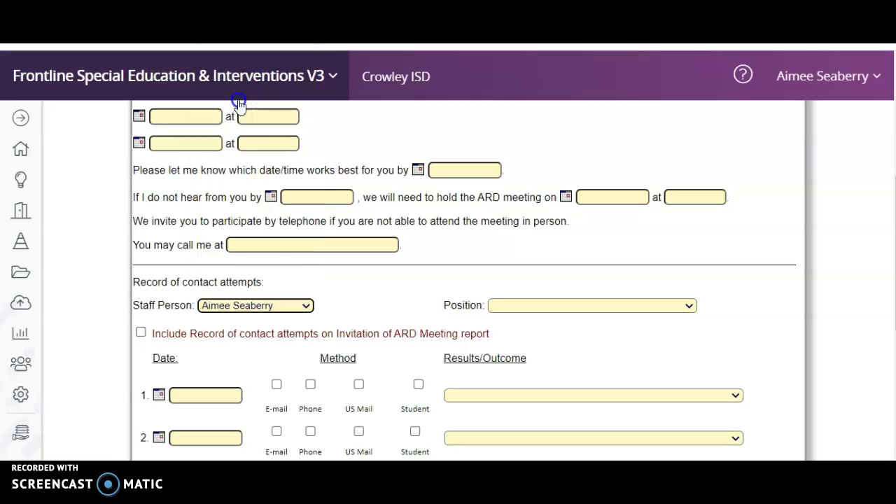
pyautogui.click(509, 310)
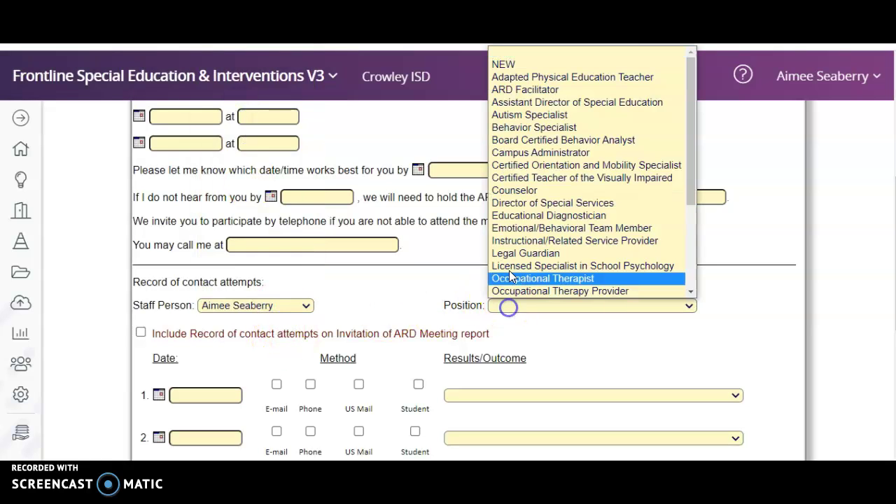
pyautogui.click(523, 221)
# Review the contact attempt rows and include the record of contact attempts on the Invitation of ARD Meeting report.
pyautogui.scroll(-4, 412, 308)
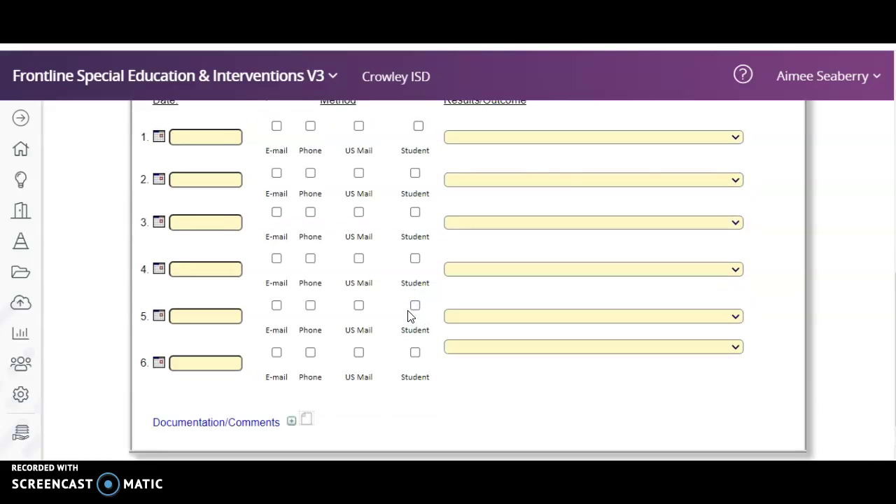
pyautogui.scroll(4, 411, 315)
pyautogui.click(142, 333)
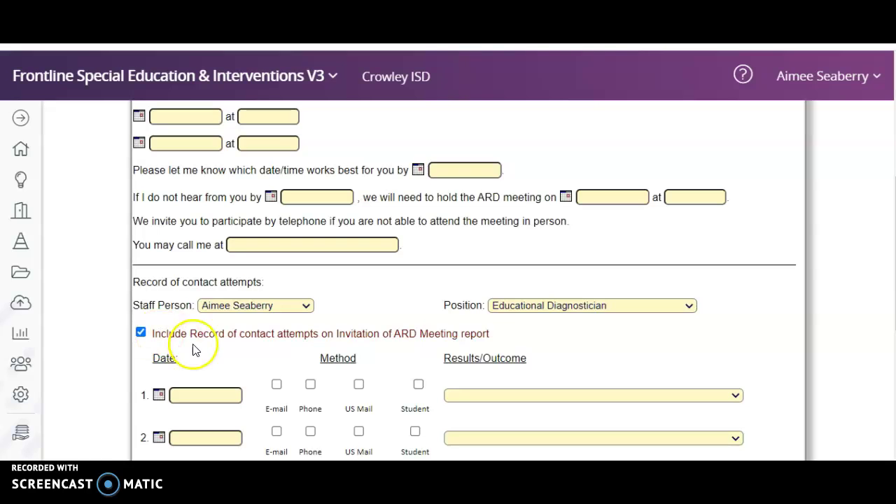
# Preview the ARD meeting invitation and review its meeting details, purposes, invitees and the parent return page.
pyautogui.scroll(3, 195, 355)
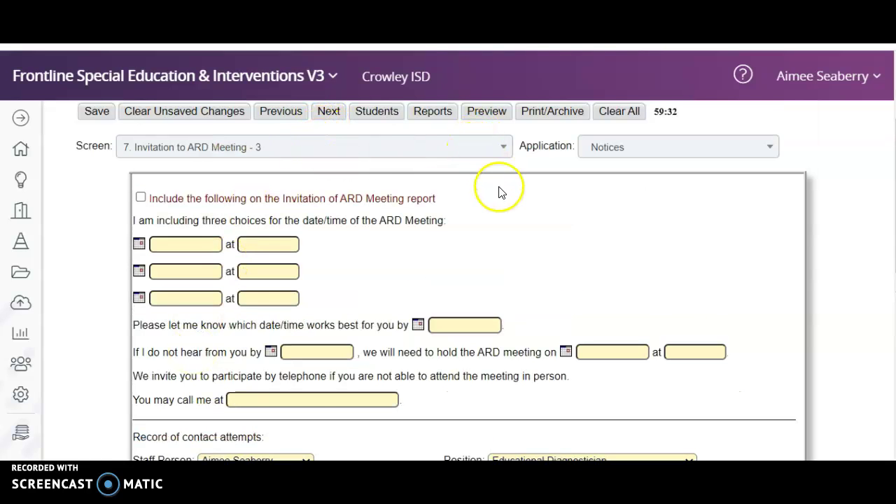
pyautogui.scroll(3, 500, 190)
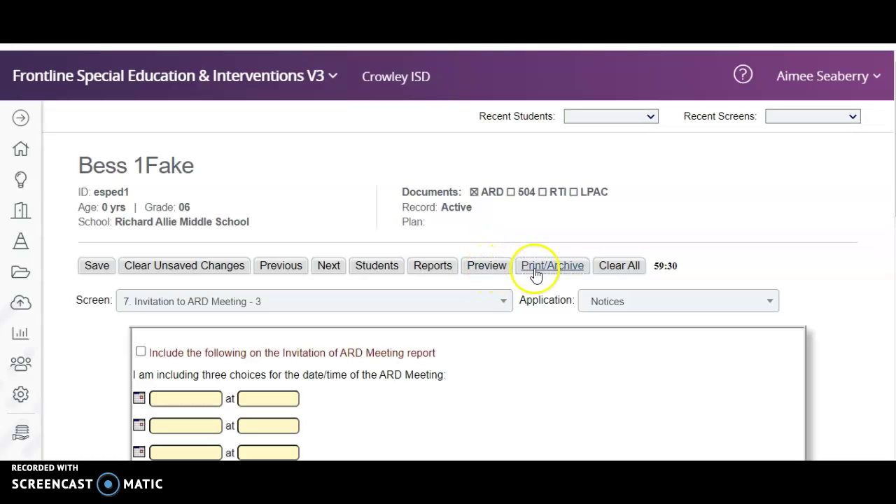
pyautogui.click(485, 268)
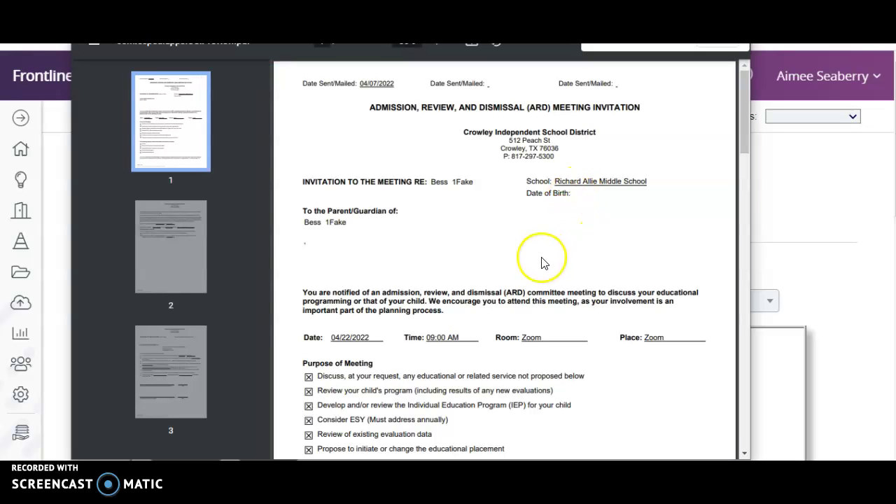
pyautogui.moveTo(743, 124); pyautogui.dragTo(744, 164)
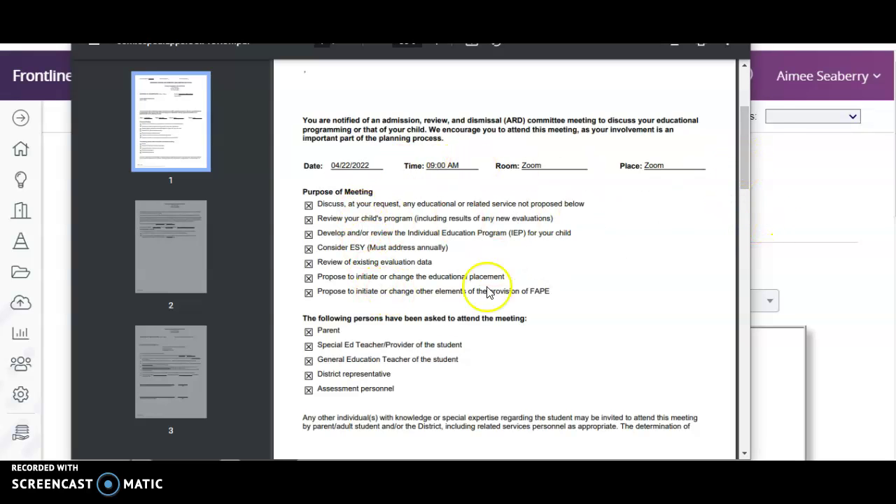
pyautogui.moveTo(745, 149)
pyautogui.mouseDown()
pyautogui.moveTo(748, 387)
pyautogui.moveTo(746, 372)
pyautogui.mouseUp()
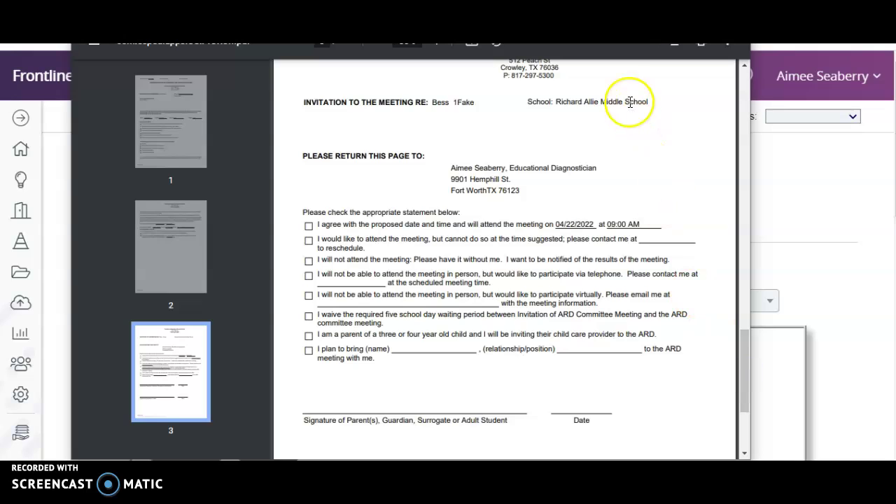